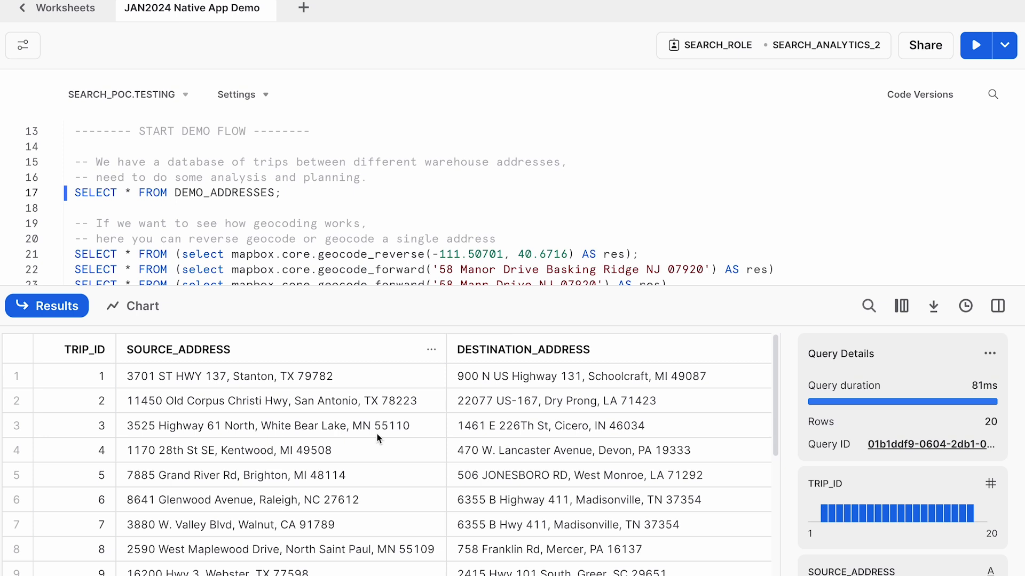
# - Enlarge the query editor area and run the line 21 geocode_reverse query for -111.50701, 40.6716
pyautogui.moveTo(417, 327); pyautogui.dragTo(418, 366)
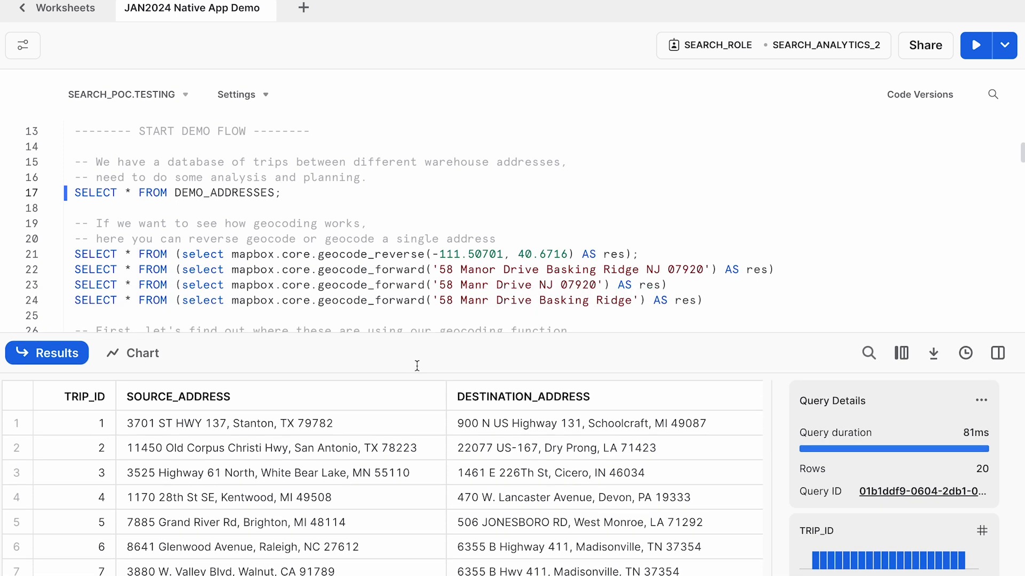
pyautogui.click(506, 256)
pyautogui.press('End')
pyautogui.hotkey('shift', 'Home')
pyautogui.hotkey('ctrl', 'Return')
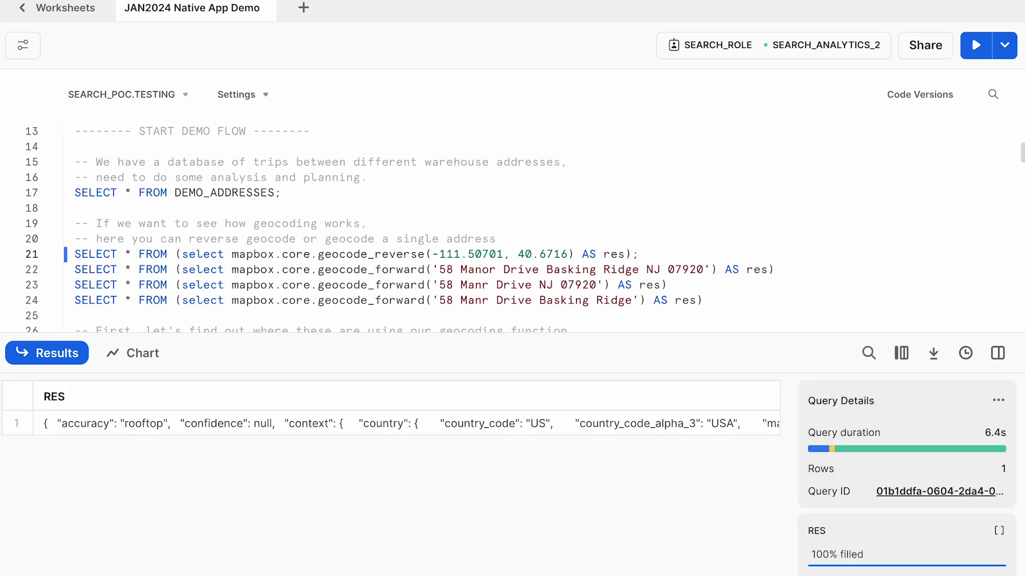
# - Open the full RES response of the reverse geocode in a widened detail view and examine its context, coordinates and formatted place
pyautogui.click(556, 422)
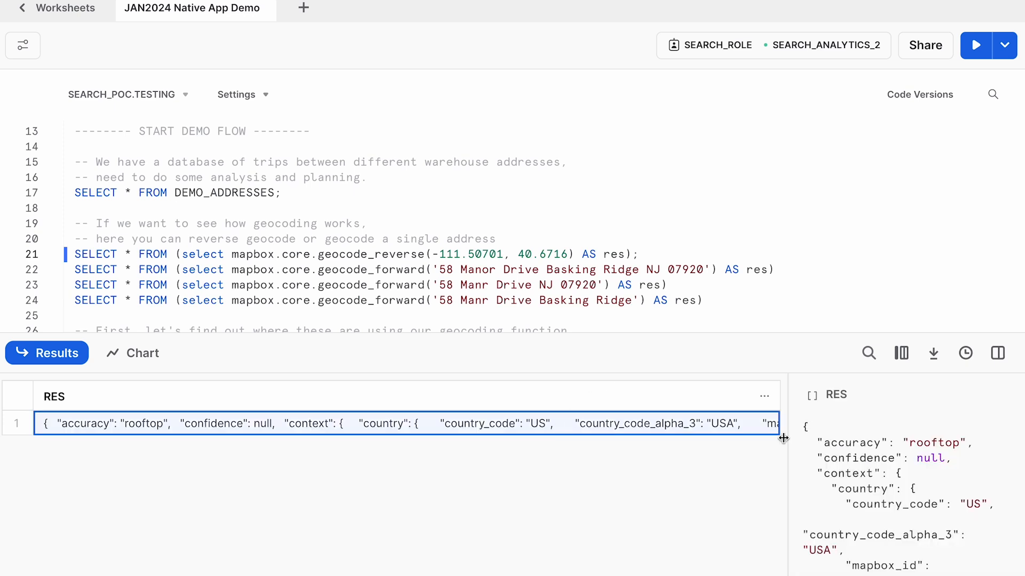
pyautogui.moveTo(787, 443); pyautogui.dragTo(606, 444)
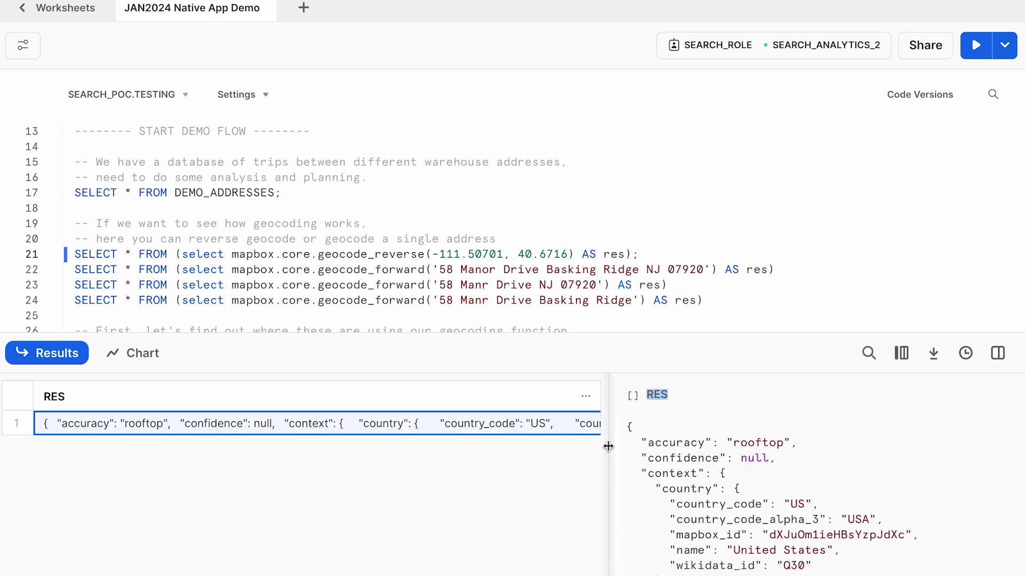
pyautogui.scroll(-1, 784, 486)
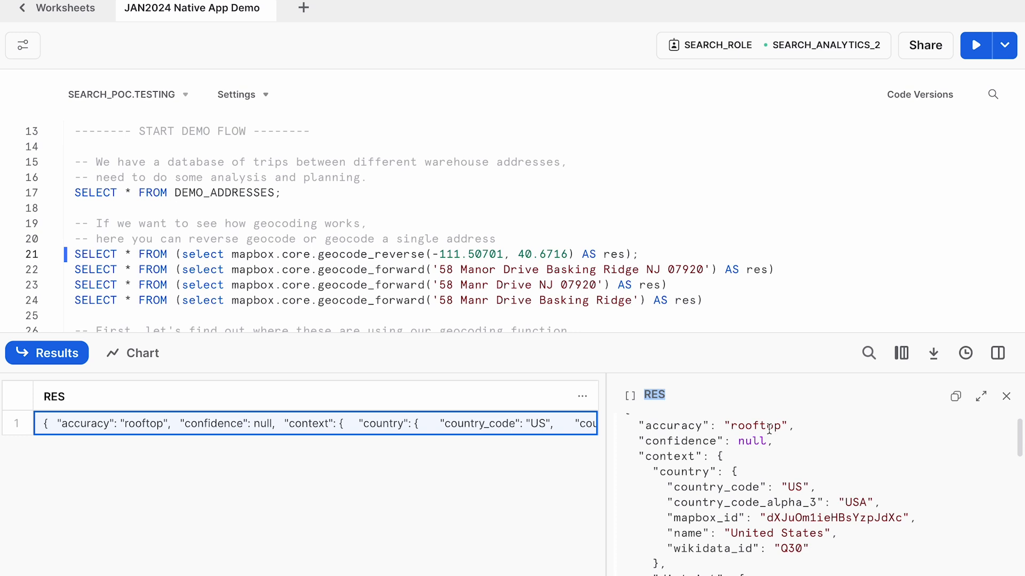
pyautogui.scroll(-2, 769, 427)
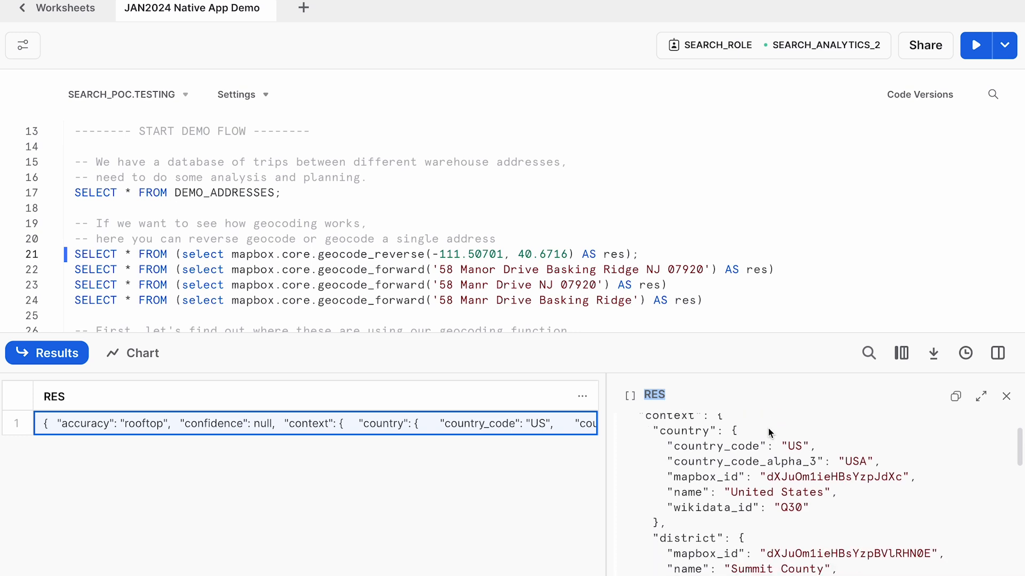
pyautogui.scroll(-5, 769, 429)
pyautogui.scroll(-14, 768, 428)
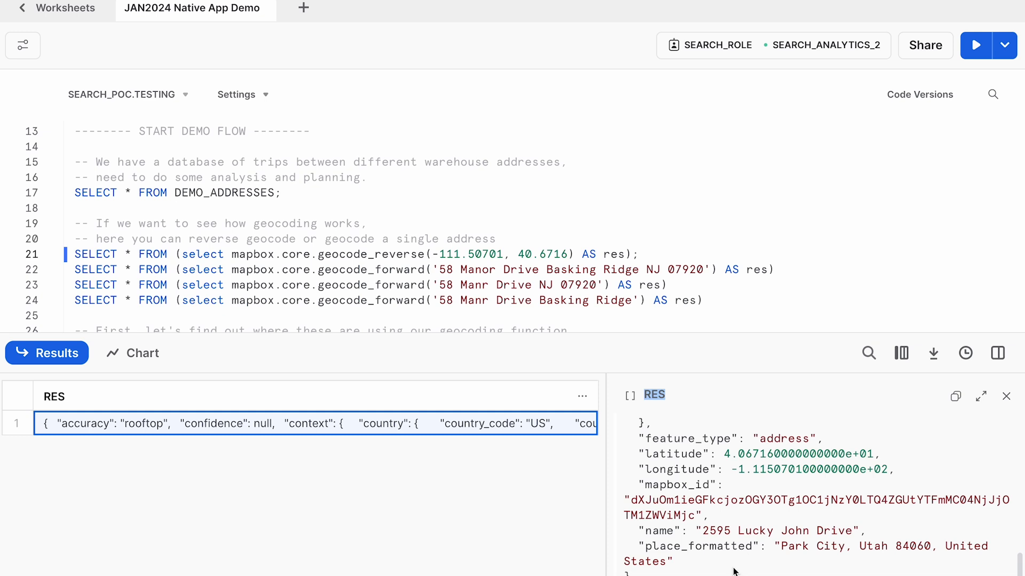
pyautogui.moveTo(733, 567); pyautogui.dragTo(655, 534)
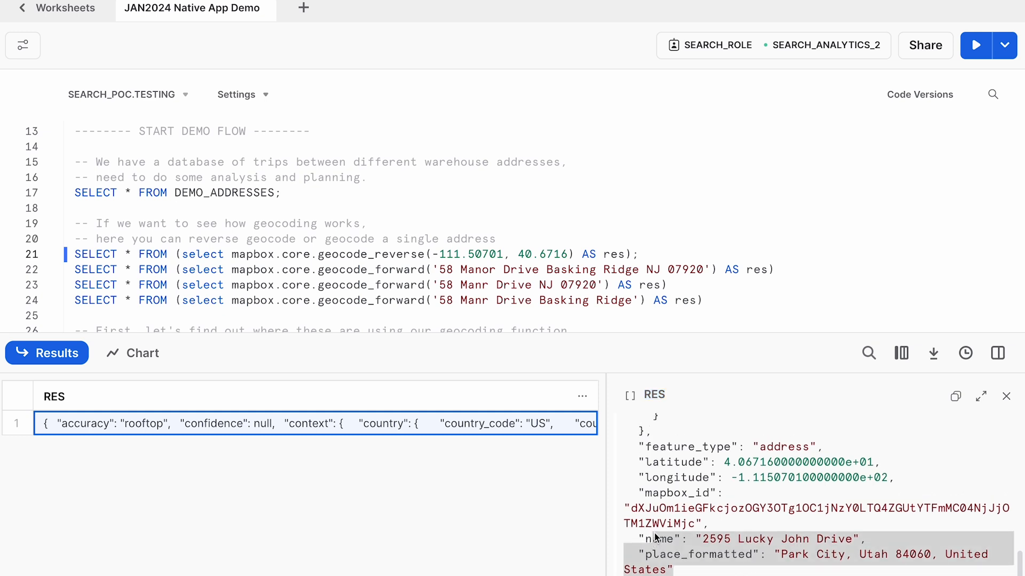
pyautogui.scroll(2, 679, 496)
pyautogui.scroll(2, 680, 498)
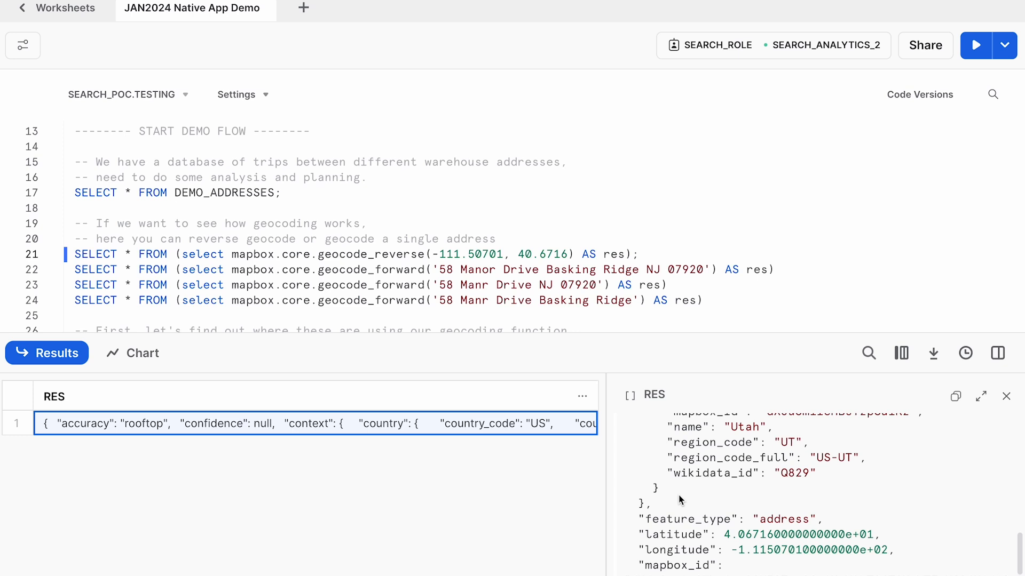
# - Run only the geocode_forward query on line 22 with the complete, correctly spelled address
pyautogui.click(684, 269)
pyautogui.press('super+Right')
pyautogui.press('shift+super+Left')
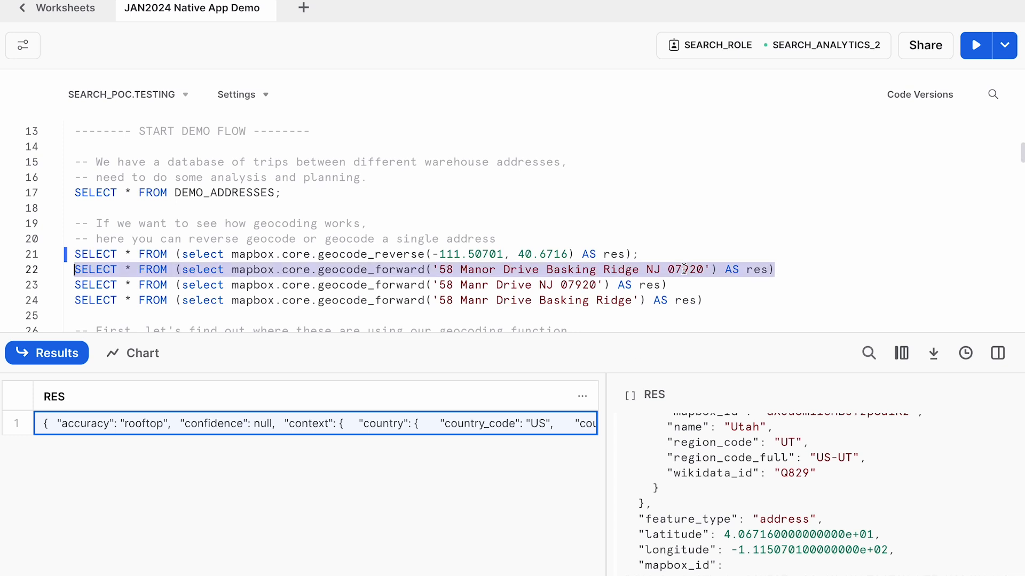
pyautogui.press('super+Return')
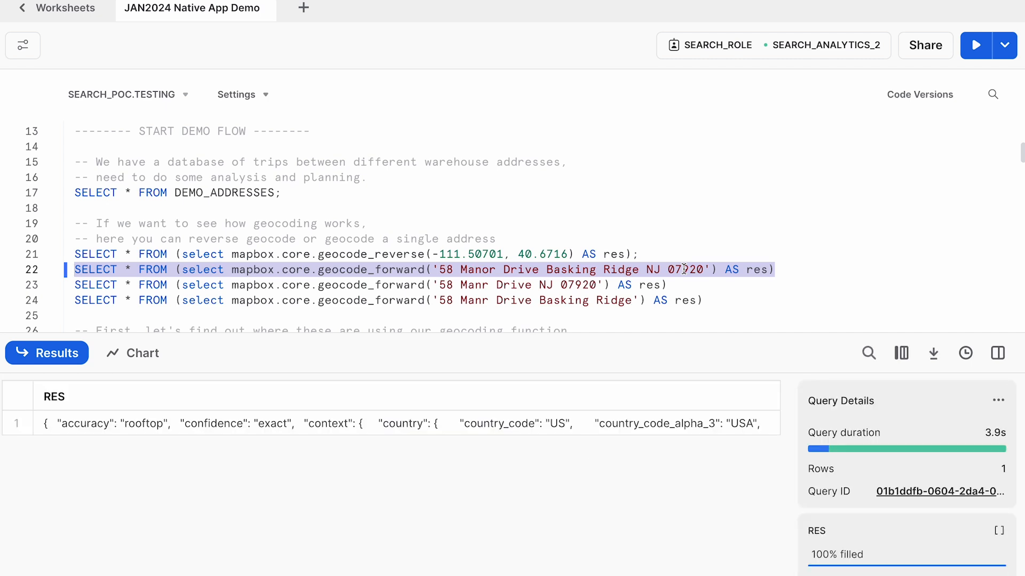
# - Open the RES value of the complete-address query and examine its name, formatted place and coordinates
pyautogui.click(523, 427)
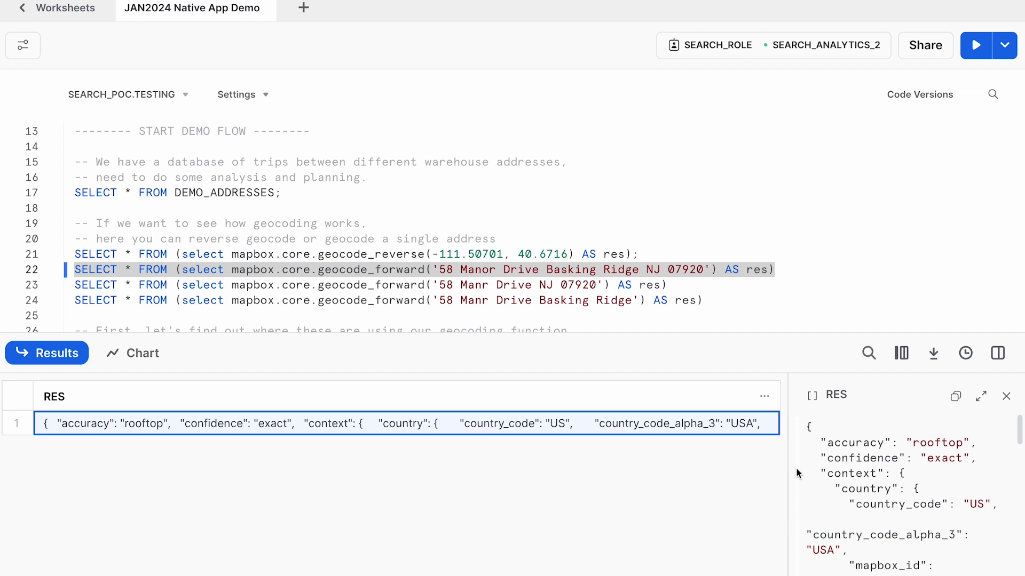
pyautogui.moveTo(790, 470); pyautogui.dragTo(739, 468)
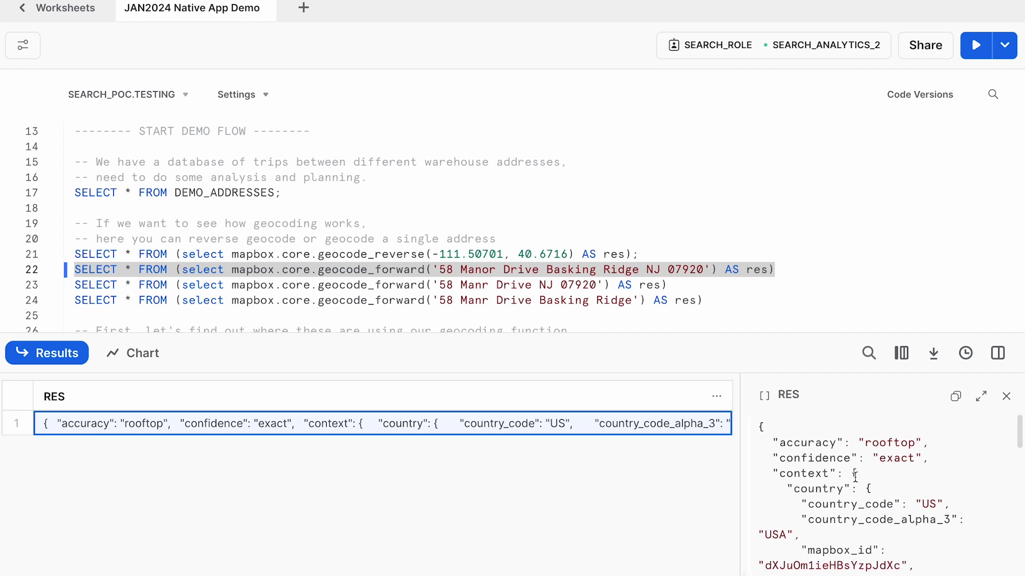
pyautogui.scroll(-10, 855, 476)
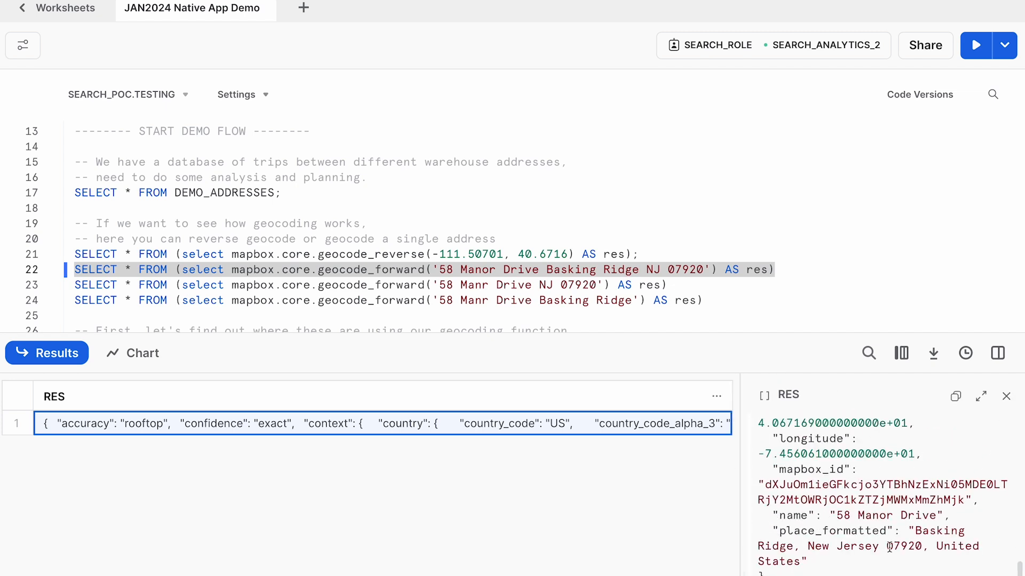
pyautogui.moveTo(881, 572); pyautogui.dragTo(830, 521)
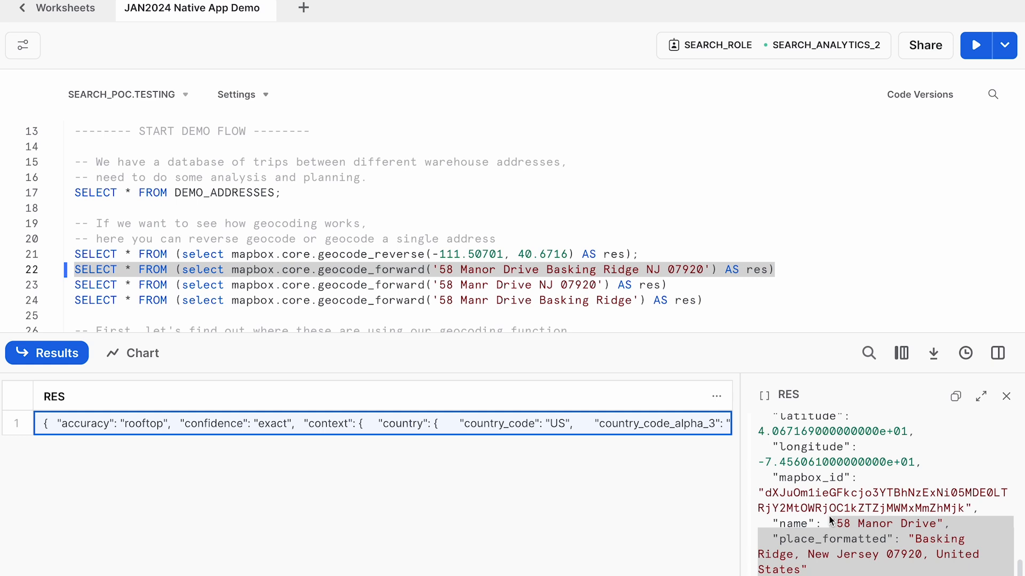
pyautogui.scroll(1, 828, 517)
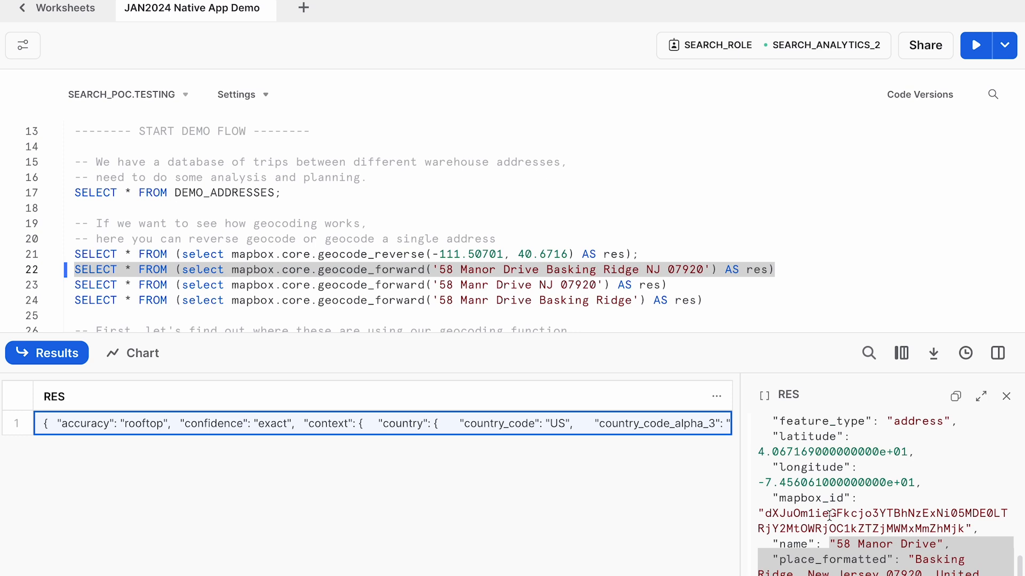
pyautogui.scroll(1, 841, 439)
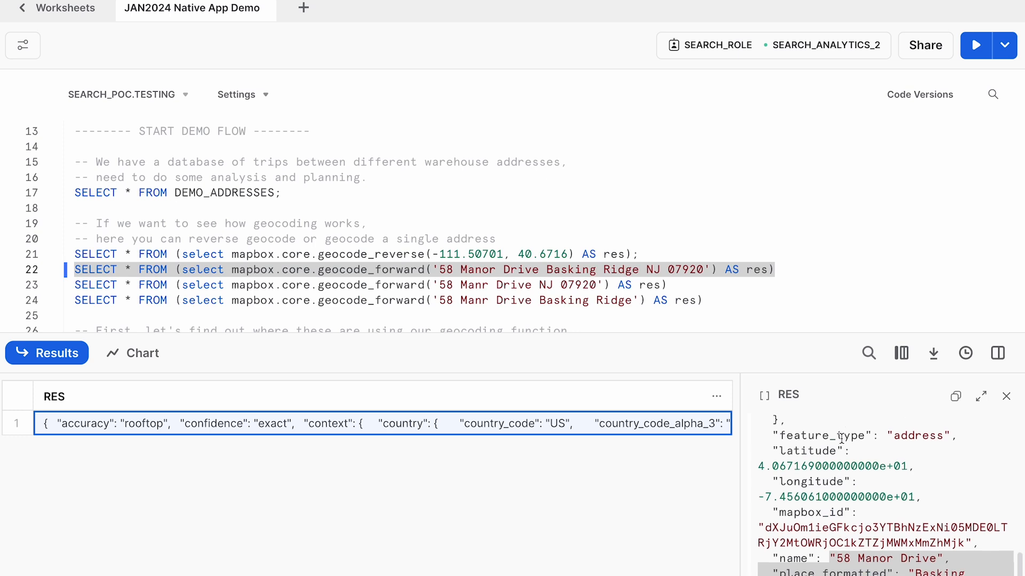
# - Run only the line 23 geocode_forward query, whose address has a misspelled street and no town
pyautogui.click(708, 290)
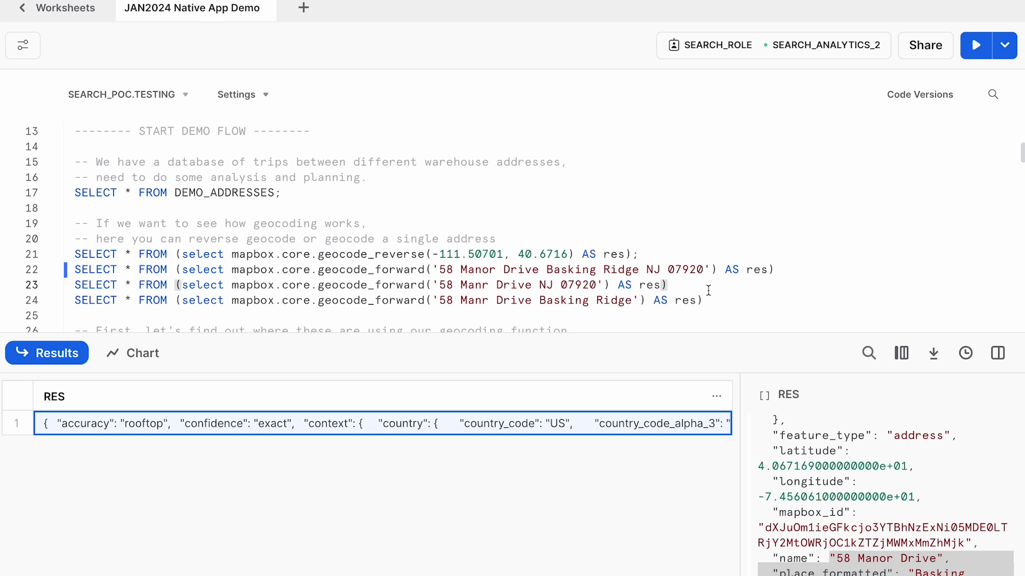
pyautogui.hotkey('shift', 'Home')
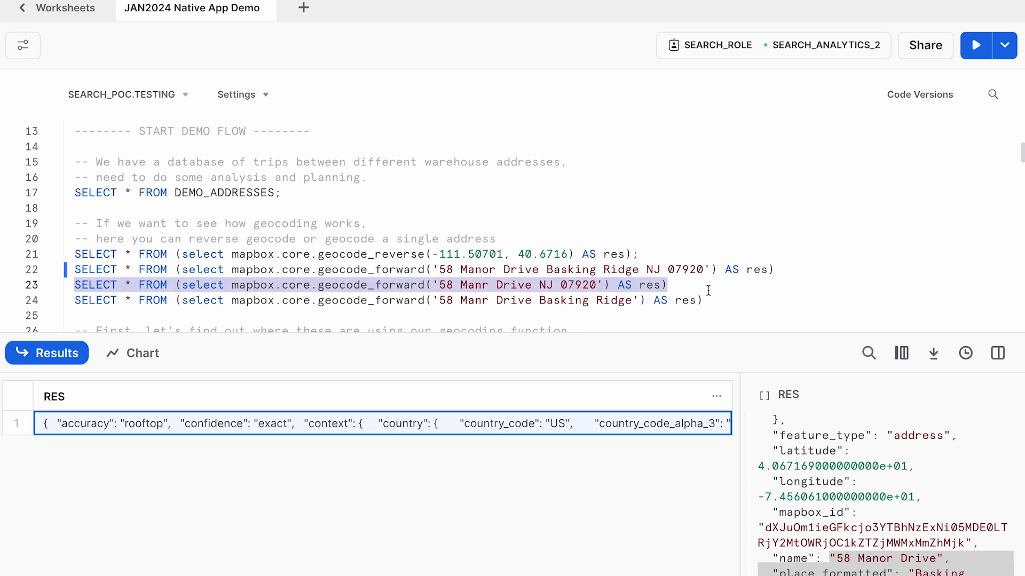
pyautogui.hotkey('ctrl', 'Return')
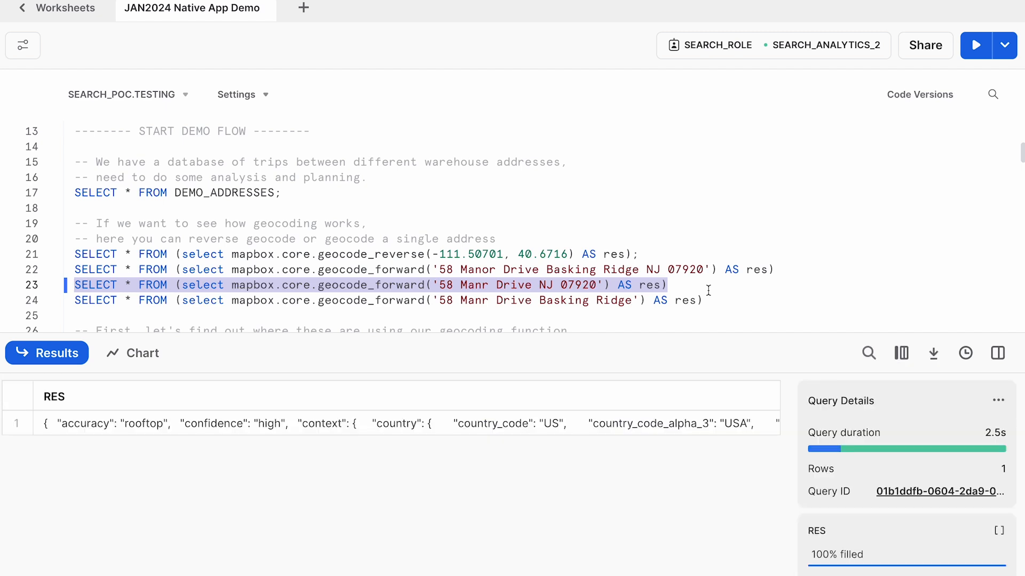
# - Open the RES value for the address without a town and check its matched place and confidence rating
pyautogui.click(575, 427)
pyautogui.moveTo(789, 460); pyautogui.dragTo(705, 458)
pyautogui.scroll(-5, 855, 504)
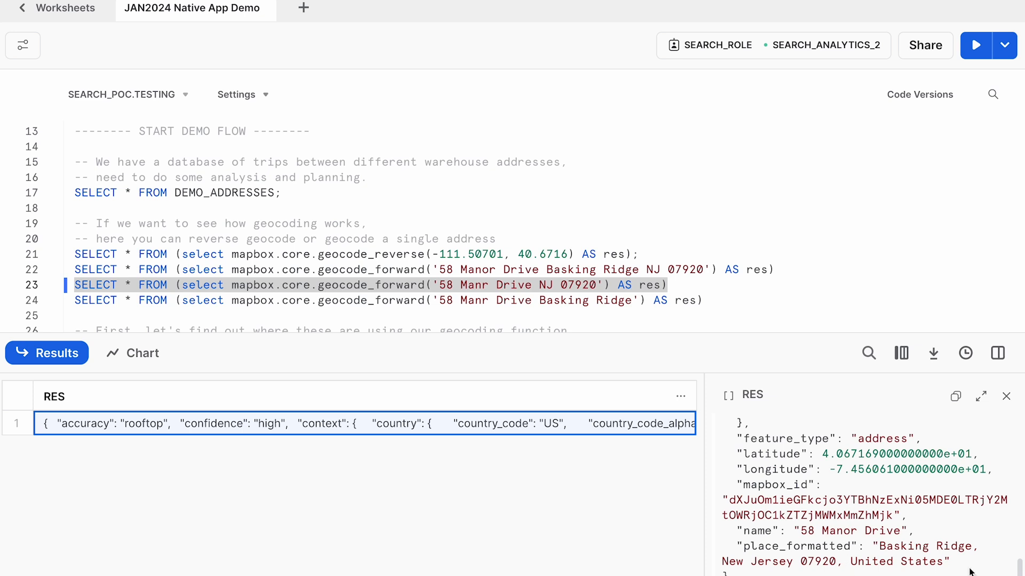
pyautogui.scroll(10, 920, 488)
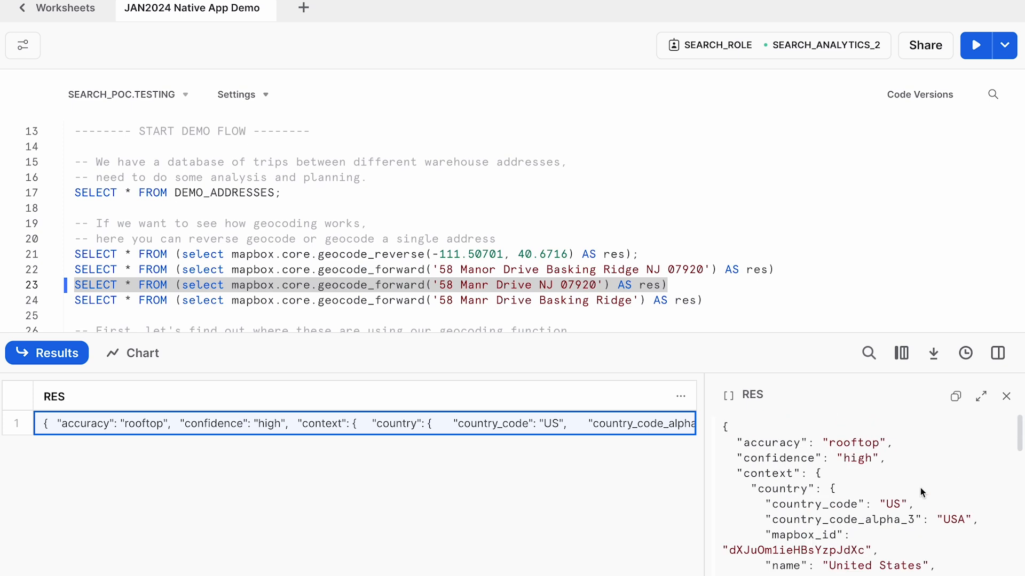
pyautogui.doubleClick(862, 462)
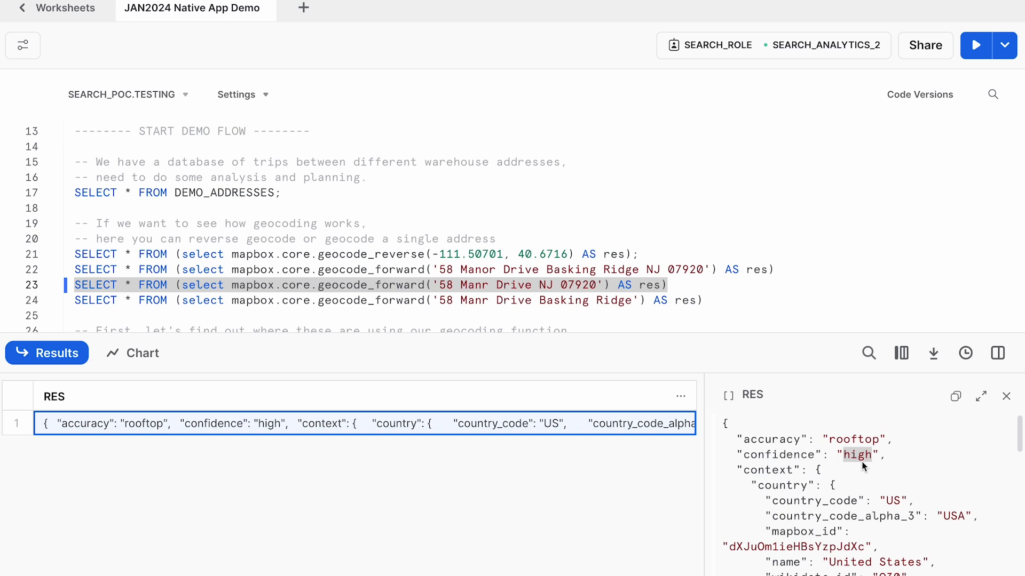
# - Run only the line 24 geocode_forward query, whose misspelled address has no state or ZIP code
pyautogui.click(739, 297)
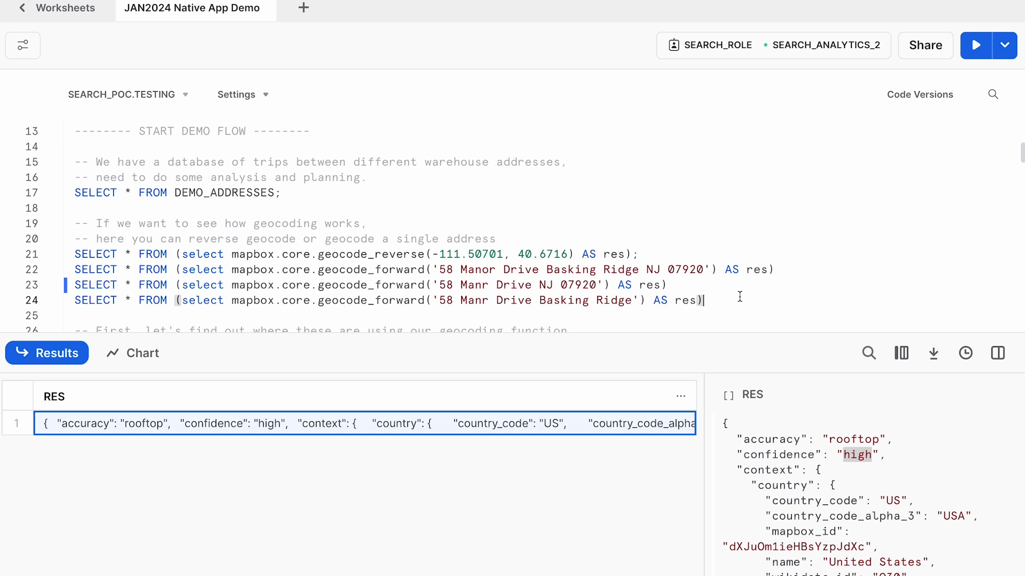
pyautogui.hotkey('shift', 'Home')
pyautogui.hotkey('ctrl', 'Return')
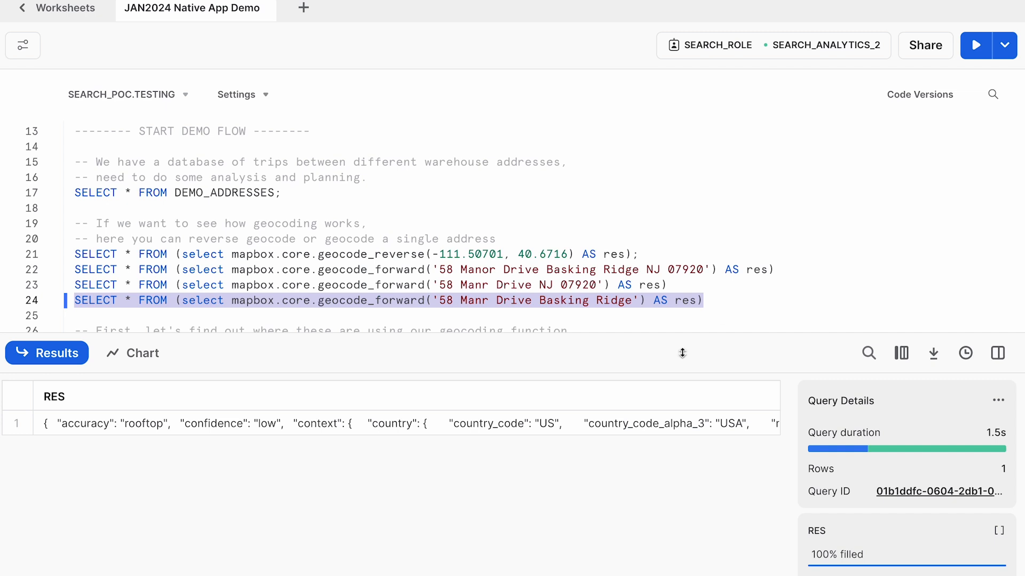
# - Open the RES value for the address without state and ZIP code and check its matched place and confidence
pyautogui.click(635, 423)
pyautogui.scroll(-5, 841, 487)
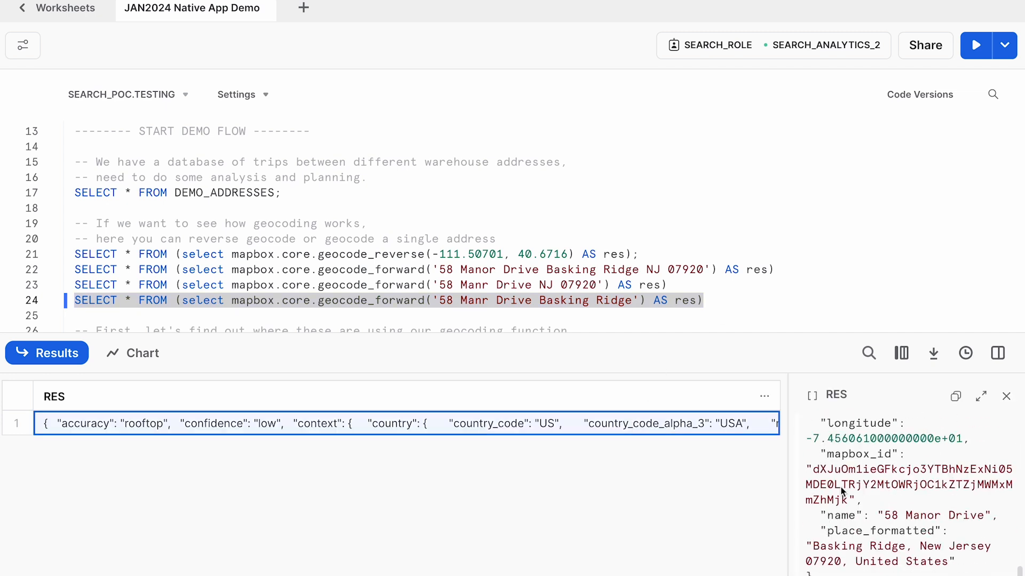
pyautogui.scroll(1, 849, 521)
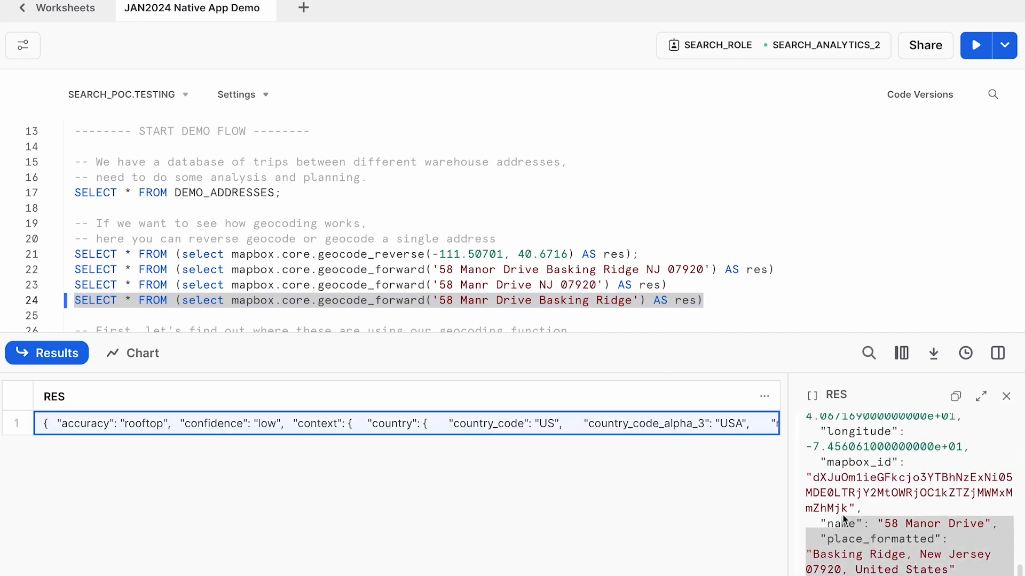
pyautogui.scroll(5, 846, 512)
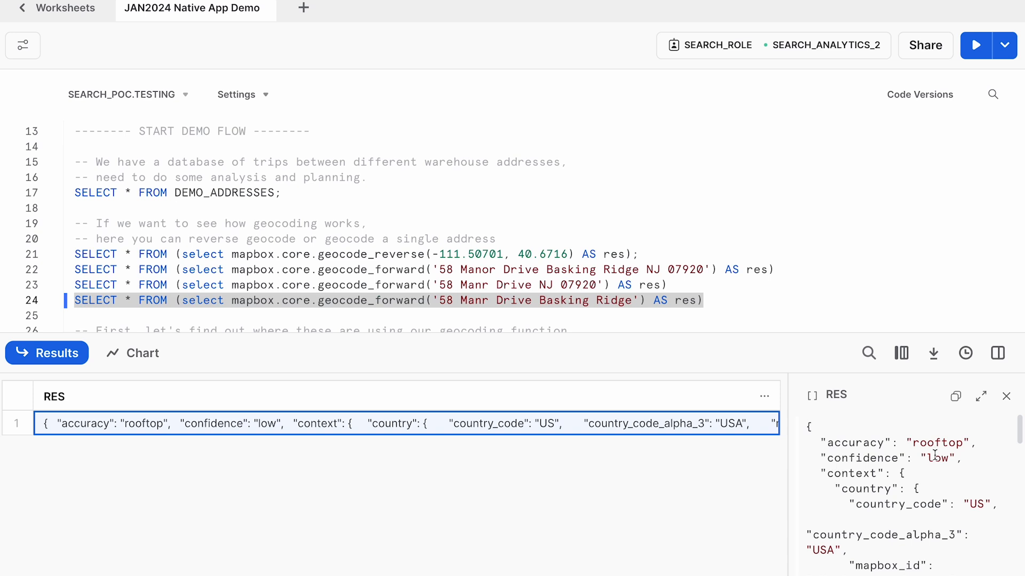
# - Run lines 28 to 39 to fill DEMO_ADDRESSES with geocoded source and destination coordinates, and review the longitude and latitude columns
pyautogui.scroll(-5, 717, 322)
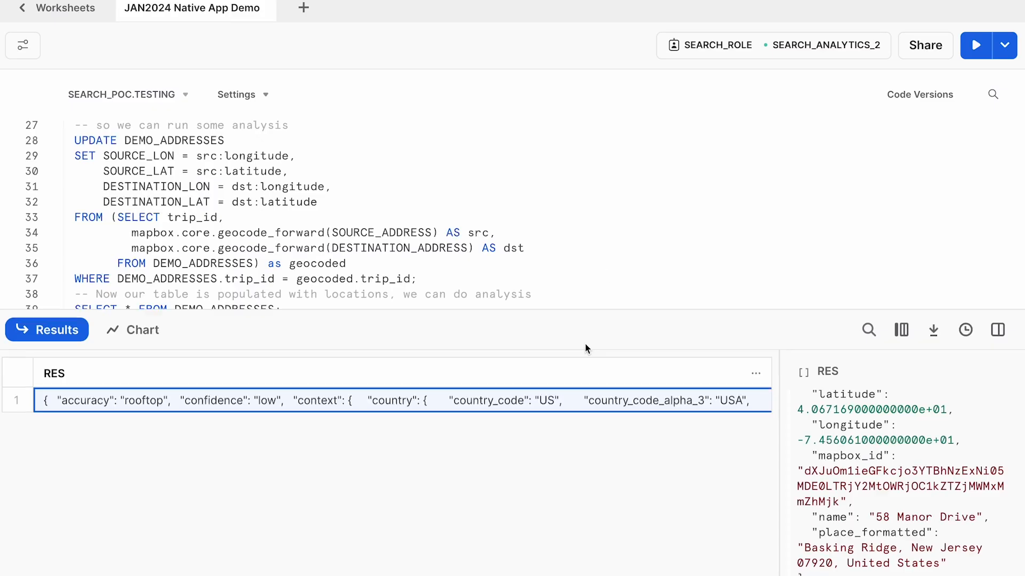
pyautogui.moveTo(353, 308); pyautogui.dragTo(74, 141)
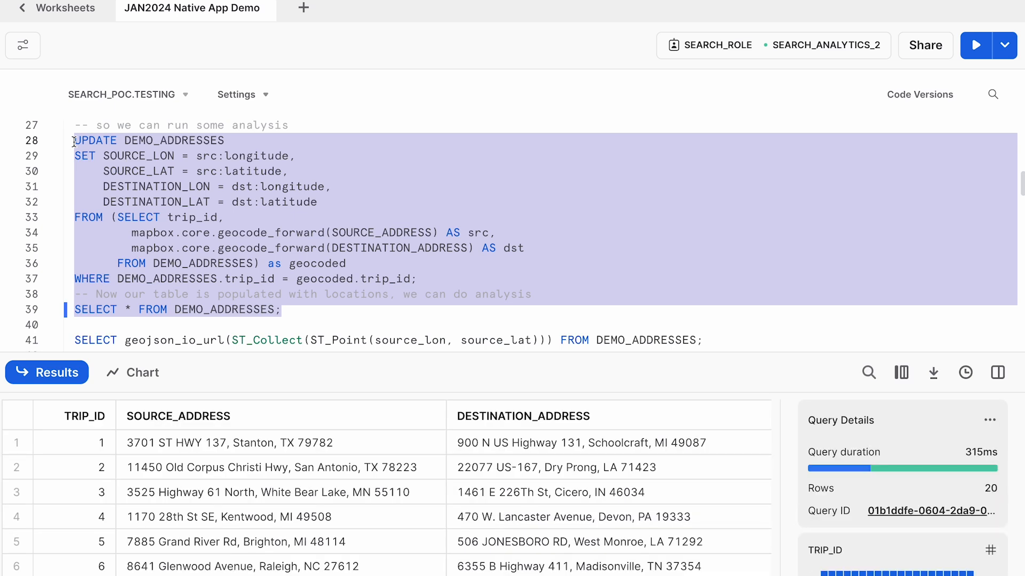
pyautogui.hscroll(5, 419, 492)
pyautogui.hscroll(5, 420, 495)
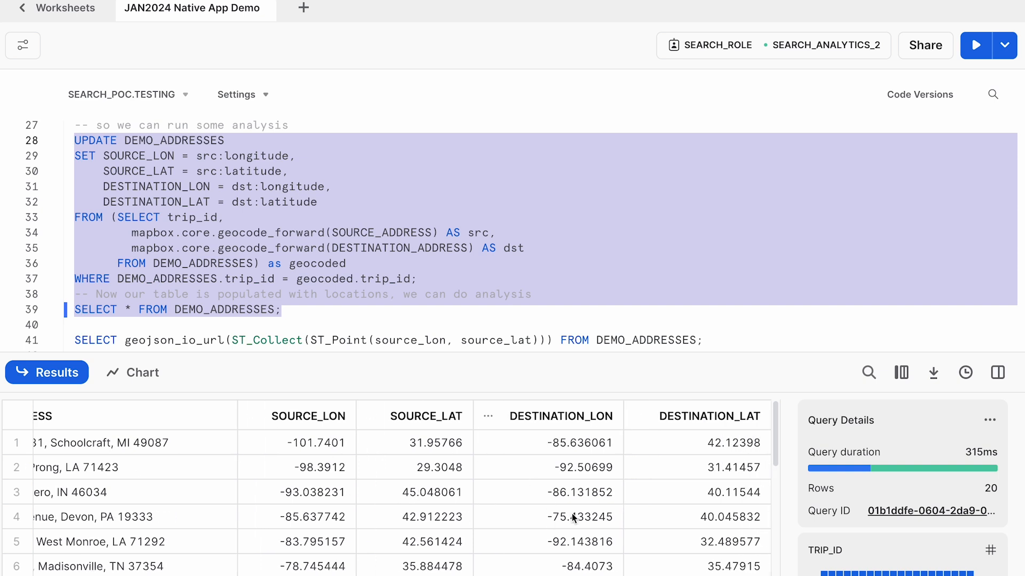
pyautogui.hscroll(1, 572, 517)
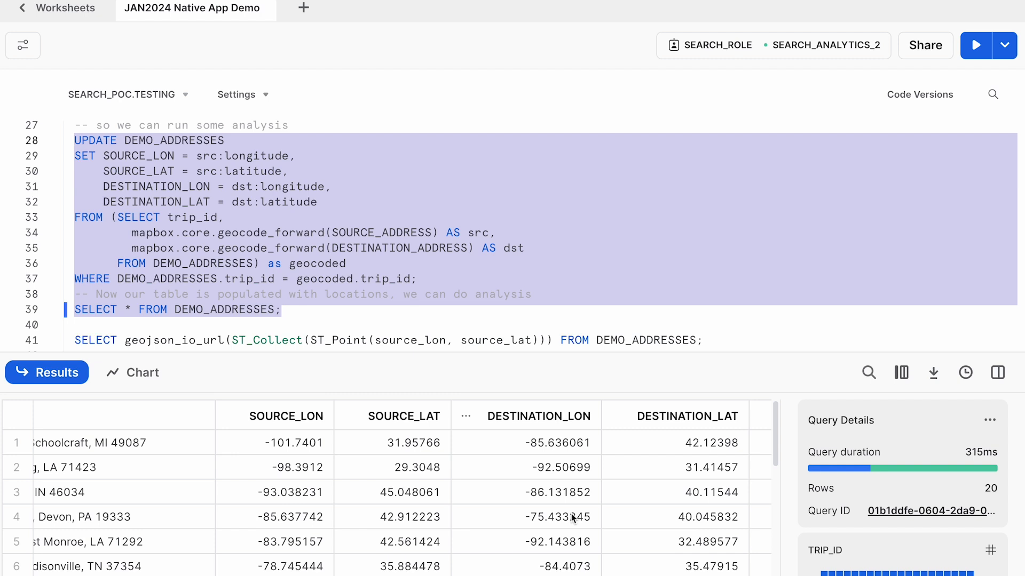
# - Run the line 41 geojson_io_url query that collects the source_lon and source_lat points from DEMO_ADDRESSES into a map link
pyautogui.scroll(-3, 591, 256)
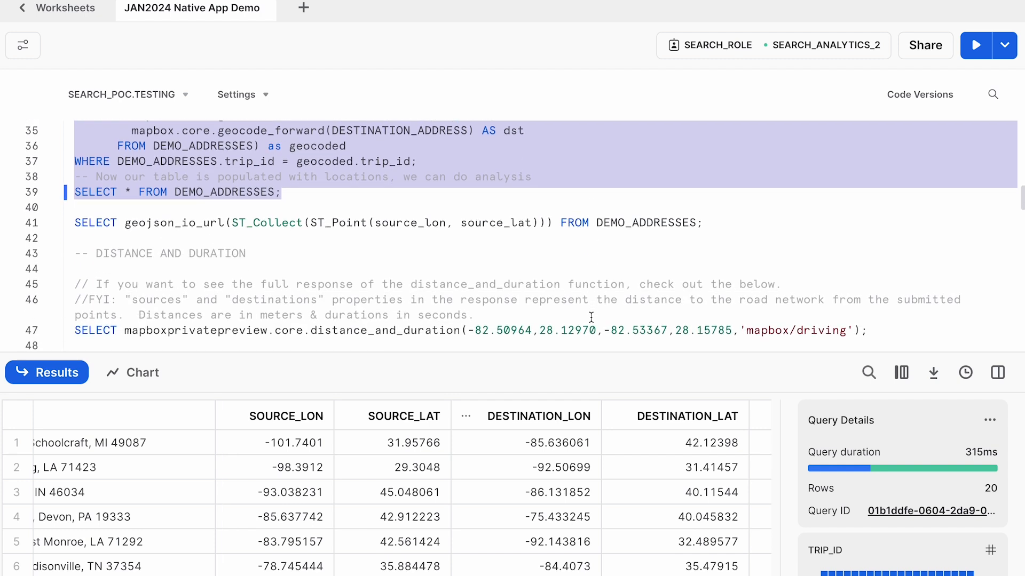
pyautogui.click(726, 226)
pyautogui.hotkey('shift', 'Home')
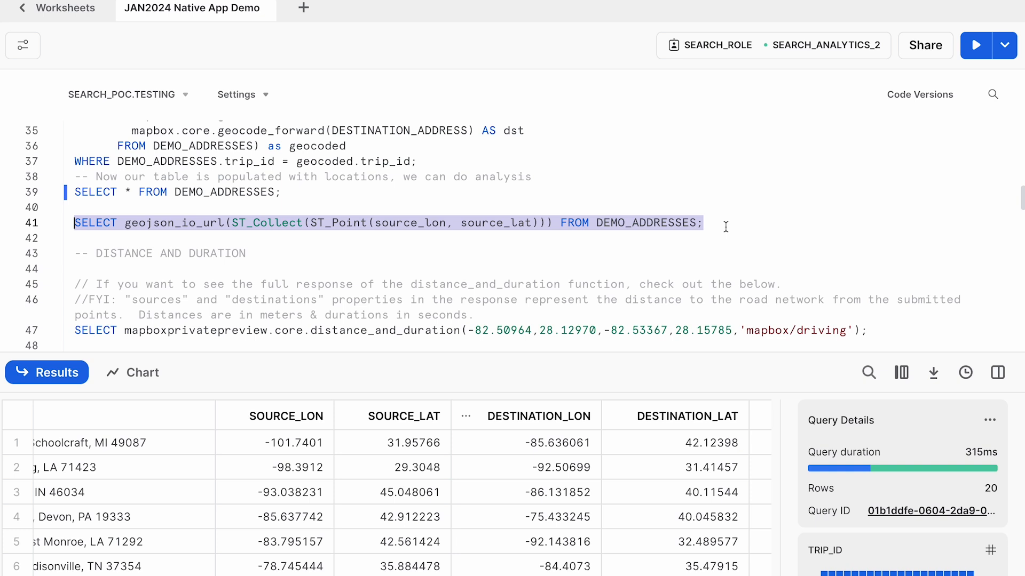
pyautogui.hotkey('ctrl', 'Return')
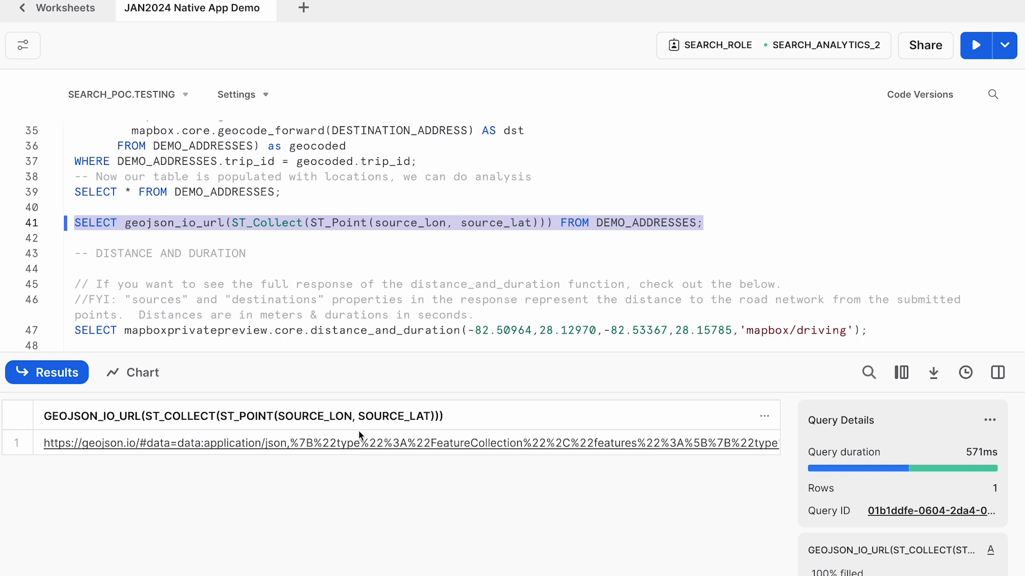
# - Open the generated geojson.io link from the query result to view the source locations on a map
pyautogui.click(343, 446)
pyautogui.click(334, 447)
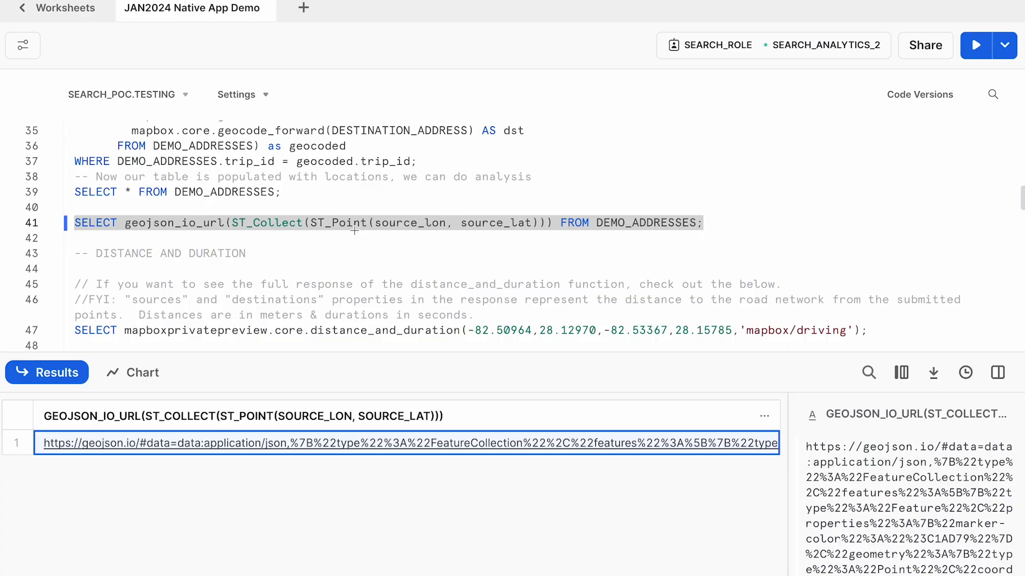
# - Run only the line 47 distance_and_duration query for -82.50964,28.12970 to -82.53367,28.15785 with the 'mapbox/driving' profile
pyautogui.scroll(-3, 401, 302)
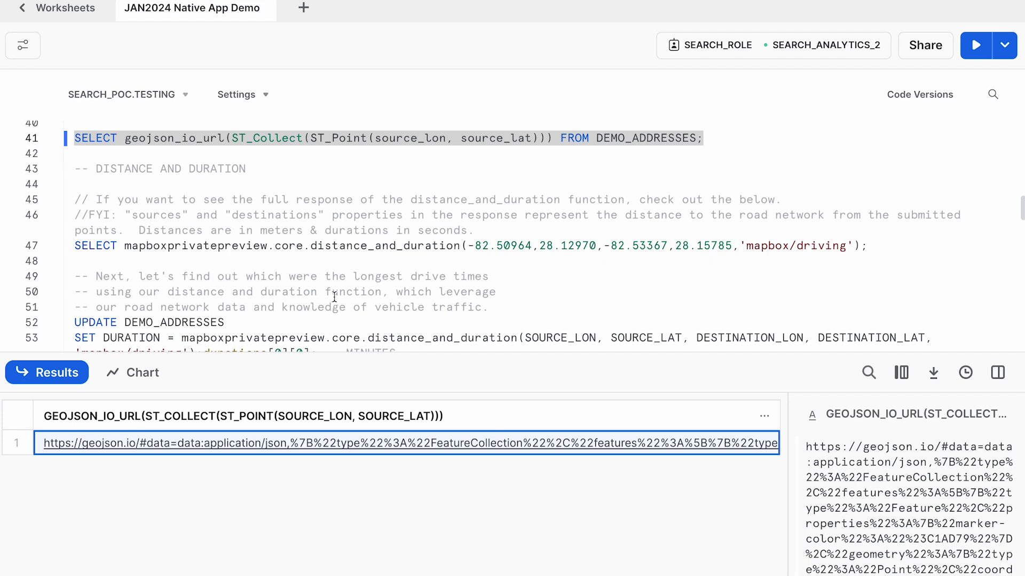
pyautogui.click(306, 246)
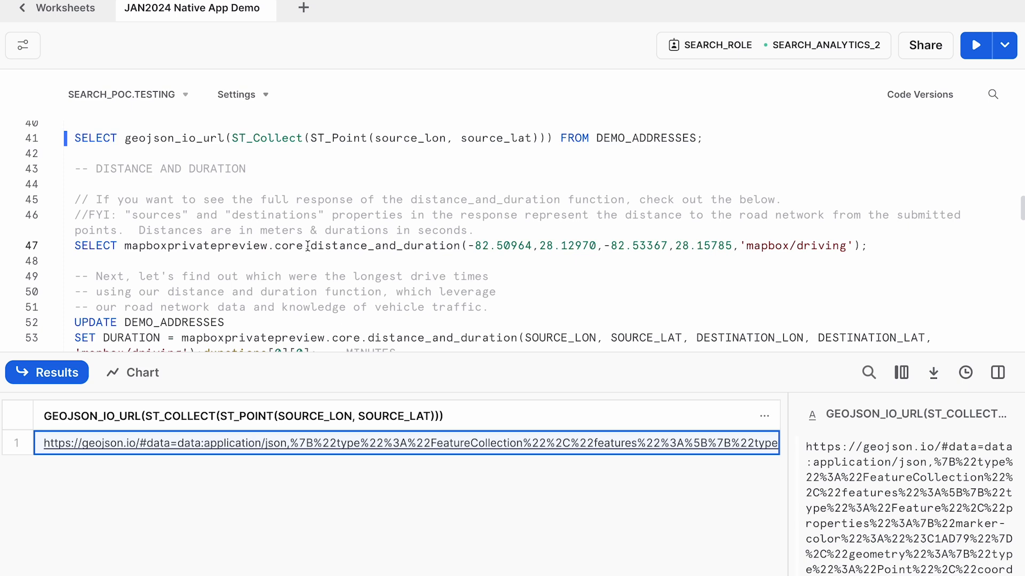
pyautogui.hotkey('shift', 'End')
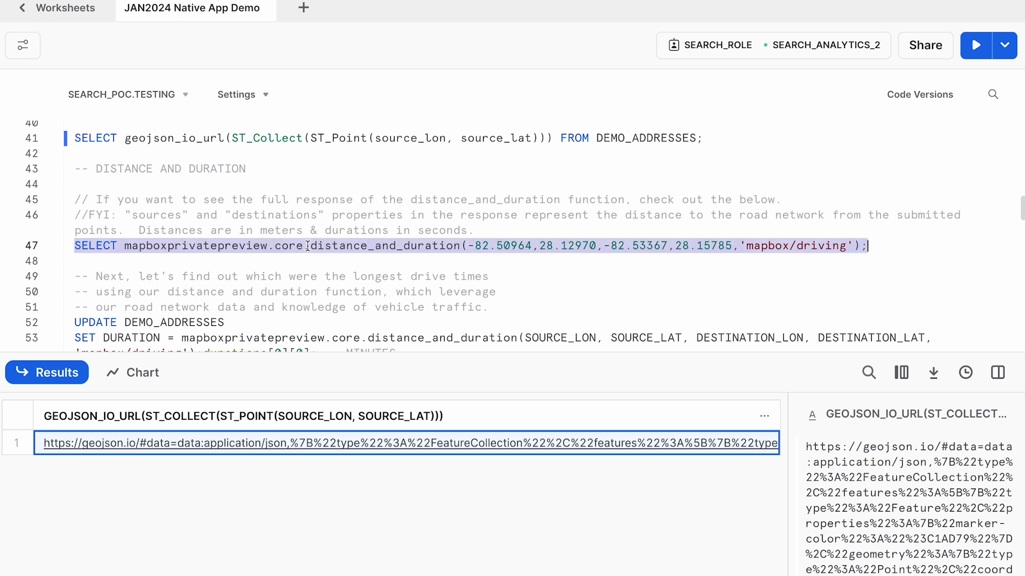
pyautogui.hotkey('ctrl', 'Return')
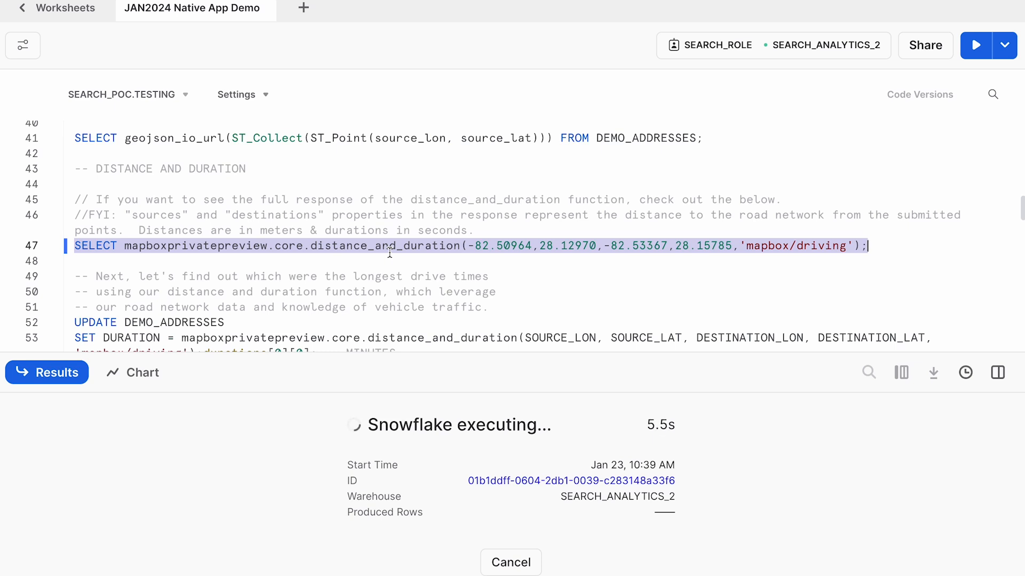
# - Open the distance_and_duration result value in an enlarged results area and examine its destinations and distances, then shrink the results area again
pyautogui.moveTo(432, 354); pyautogui.dragTo(487, 296)
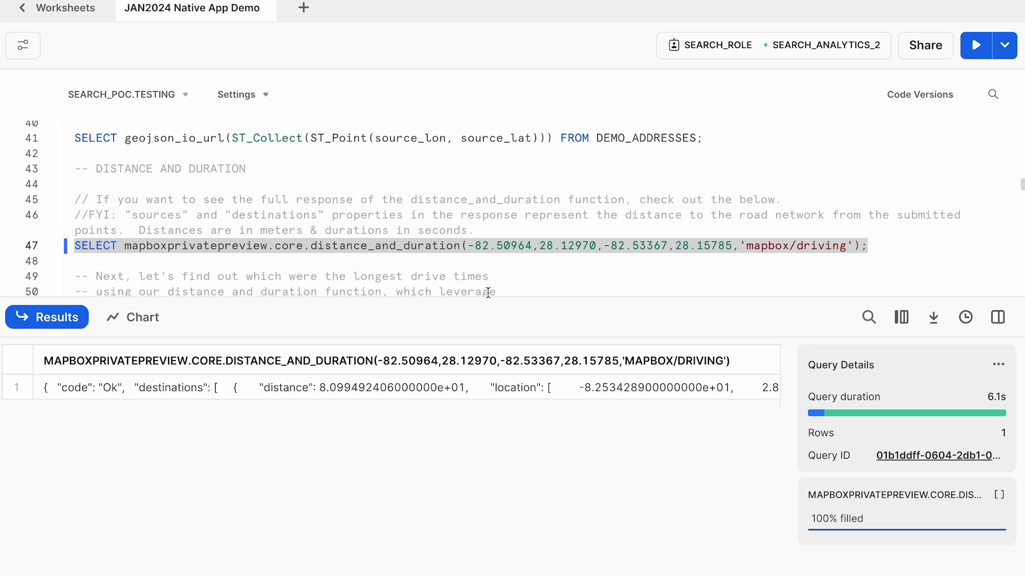
pyautogui.click(405, 385)
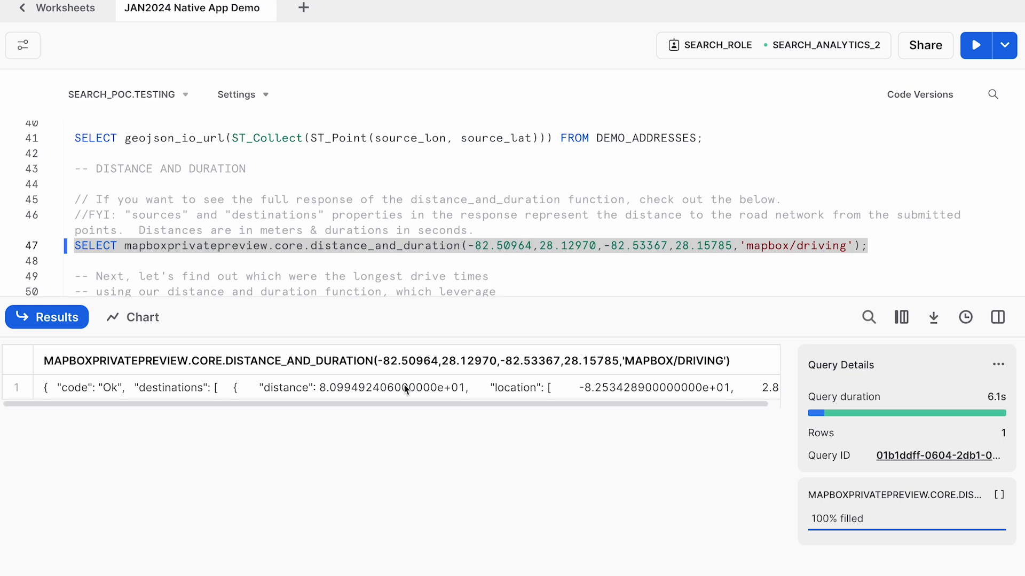
pyautogui.moveTo(783, 387); pyautogui.dragTo(703, 387)
pyautogui.scroll(-3, 859, 463)
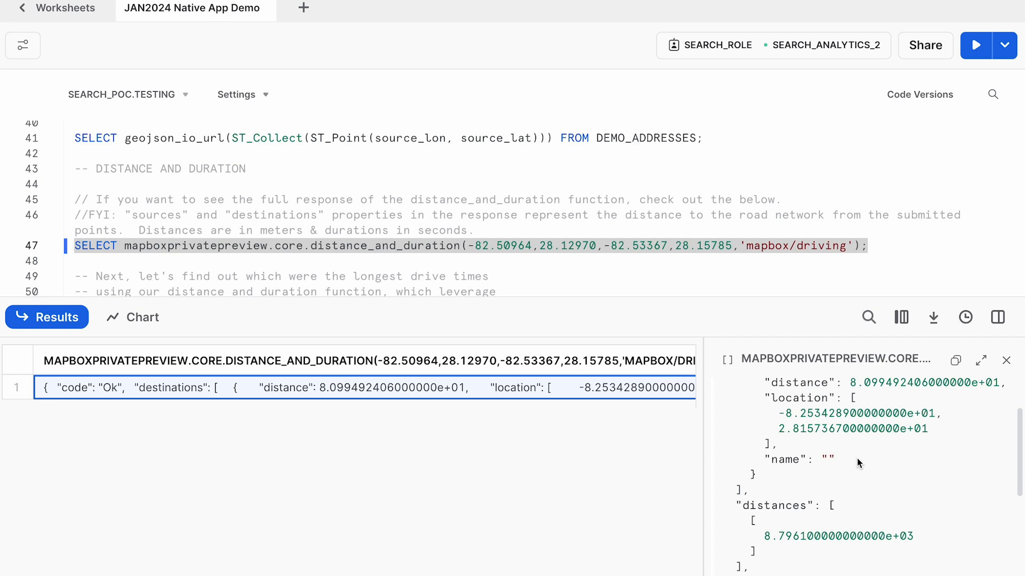
pyautogui.scroll(1, 860, 464)
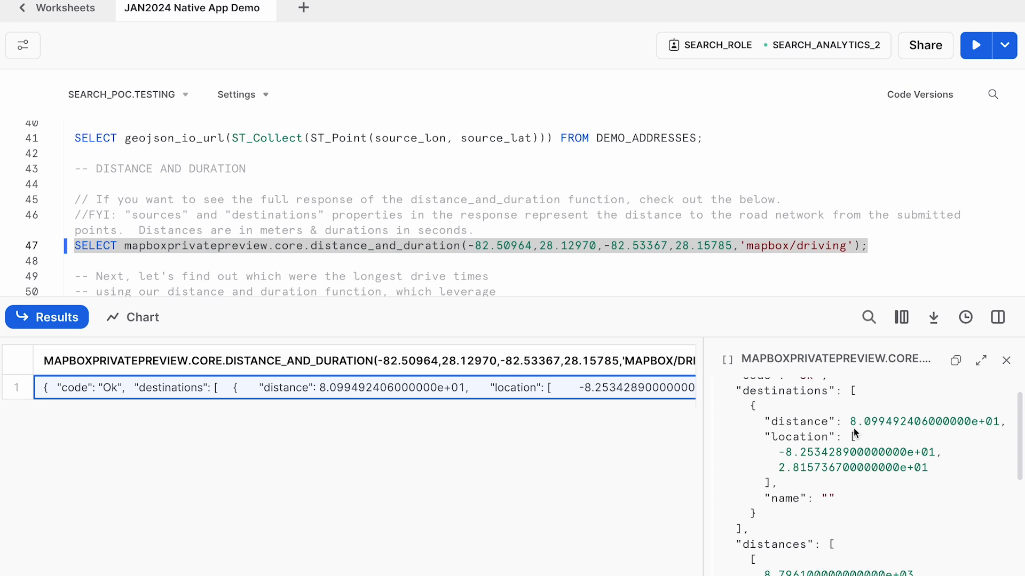
pyautogui.scroll(-5, 853, 430)
pyautogui.moveTo(680, 323); pyautogui.dragTo(688, 426)
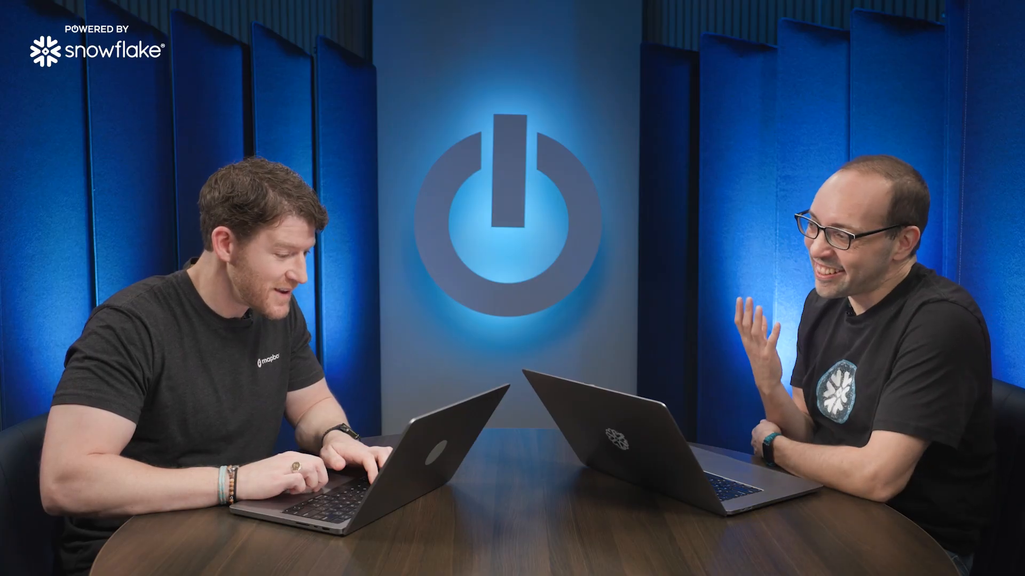